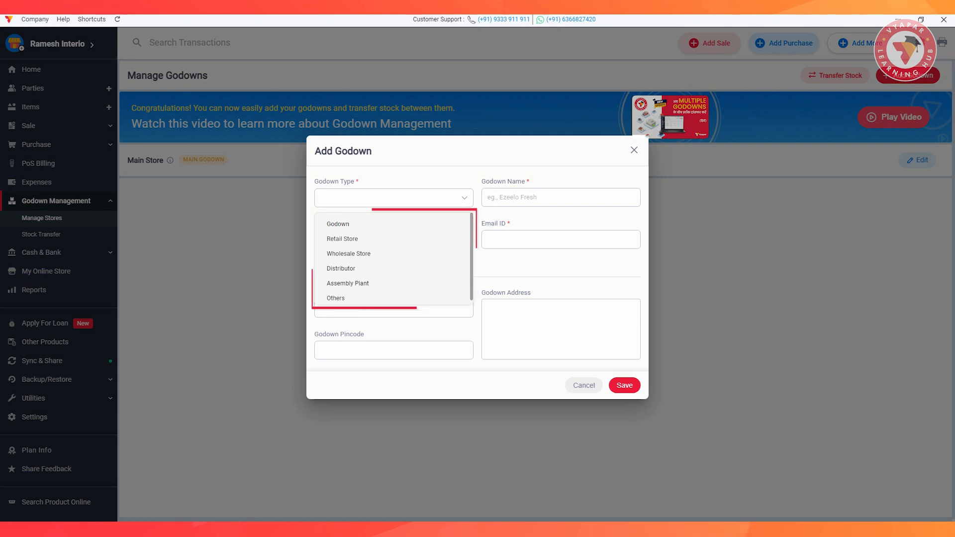
- Save a Retail Store godown named 'Ram Interior' with its contact phone number and e-mail
left_click(349, 239)
left_click(561, 197)
type("Ram Int")
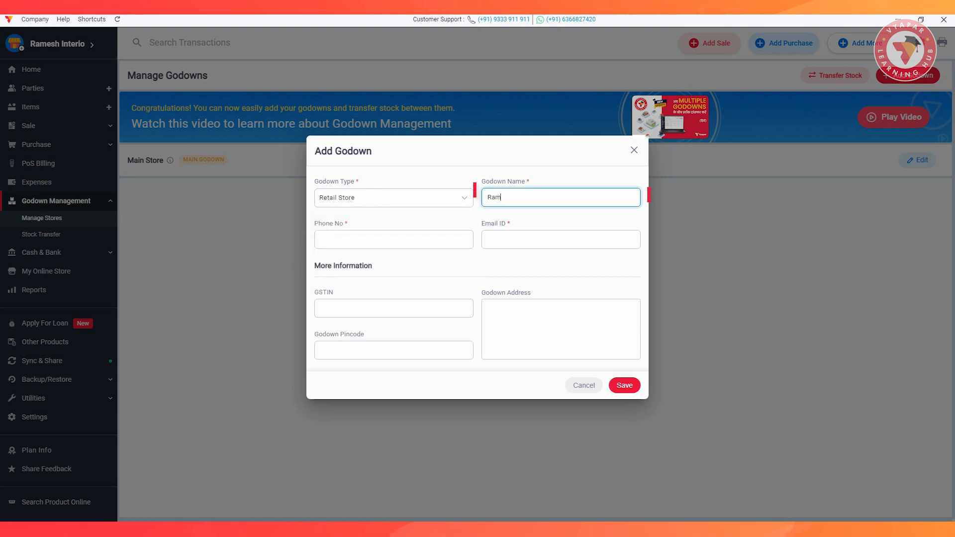
type("eri")
type("or")
key("Tab")
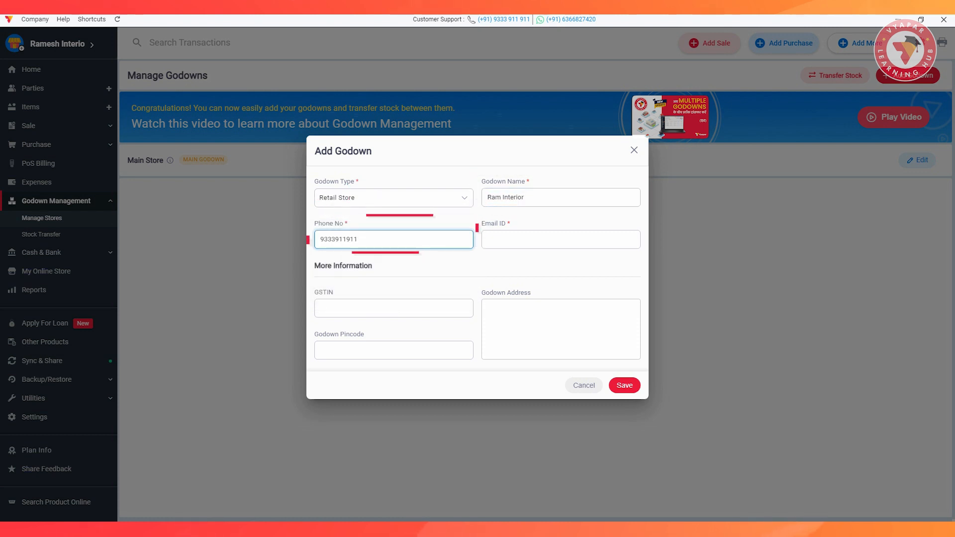
key("Tab")
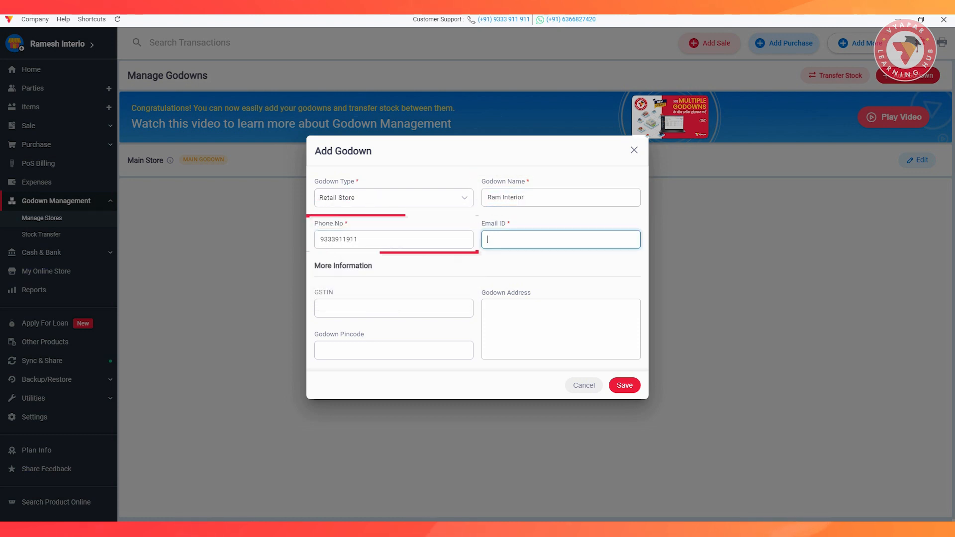
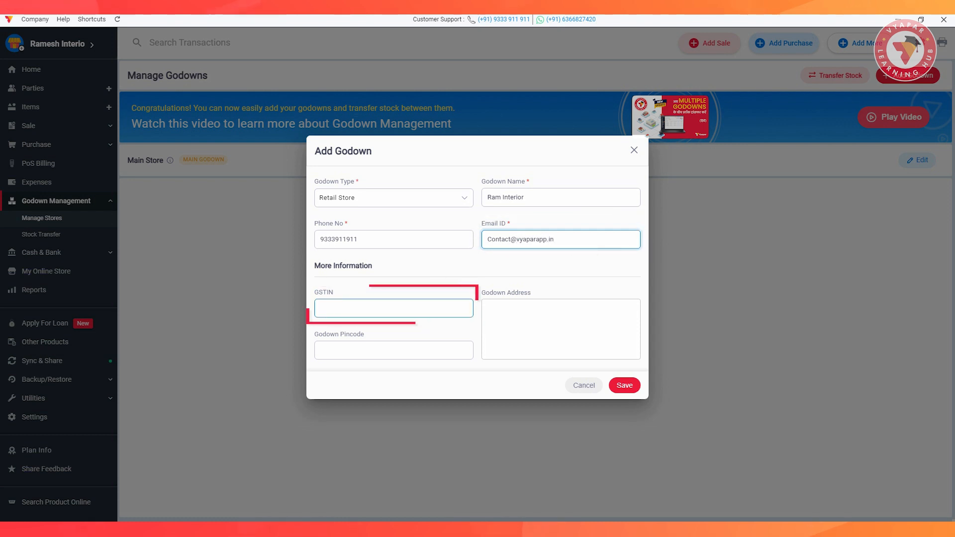
left_click(393, 309)
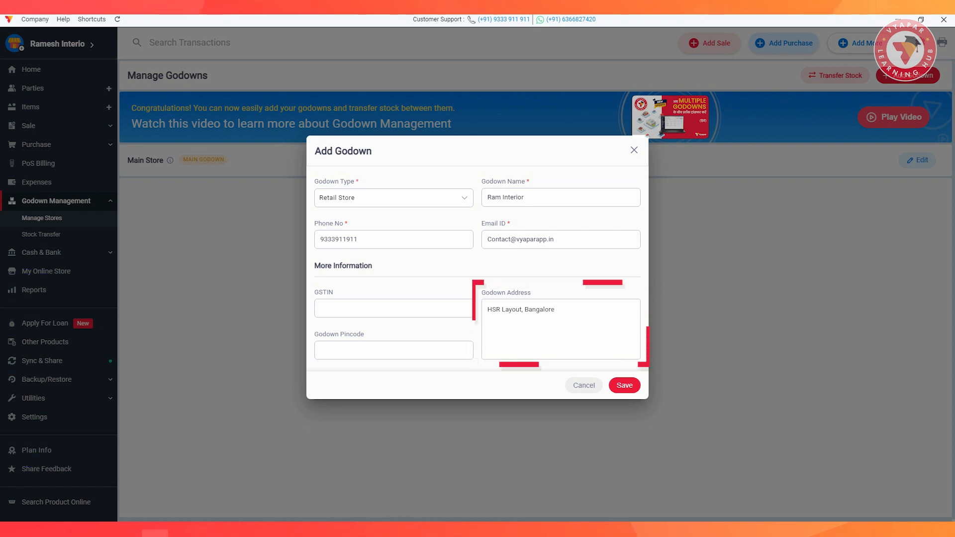
left_click(624, 385)
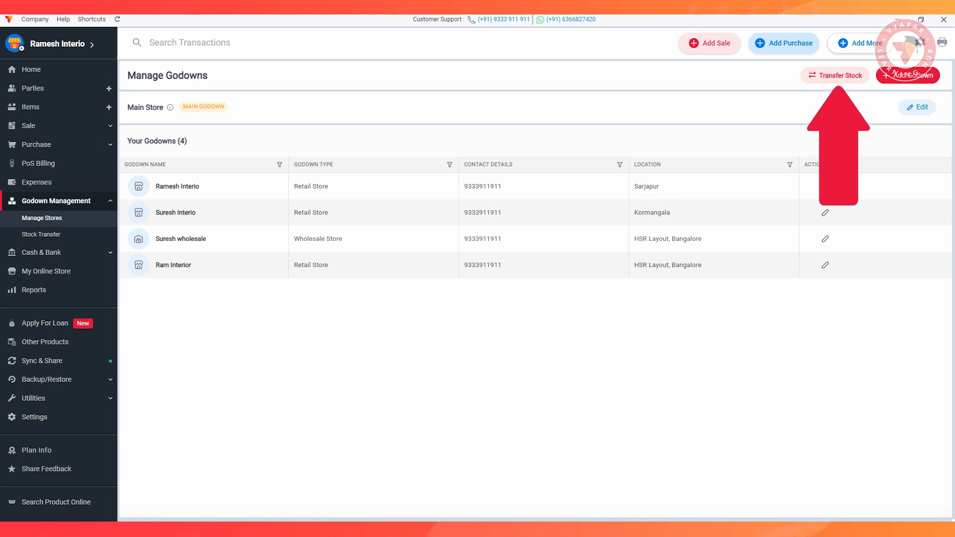
- Start a stock transfer dated 26/10/2023 from Main Store to Ramesh Interio
left_click(839, 75)
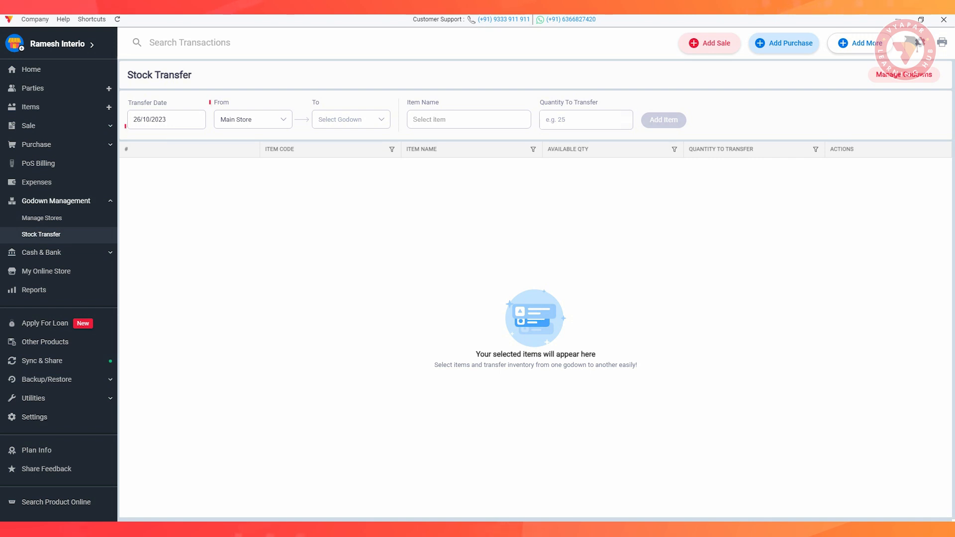
left_click(167, 120)
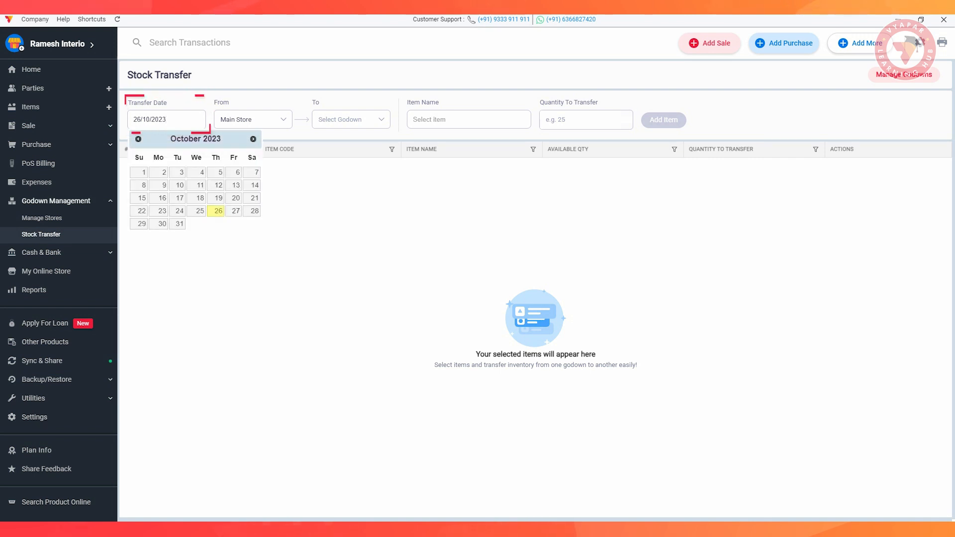
left_click(216, 211)
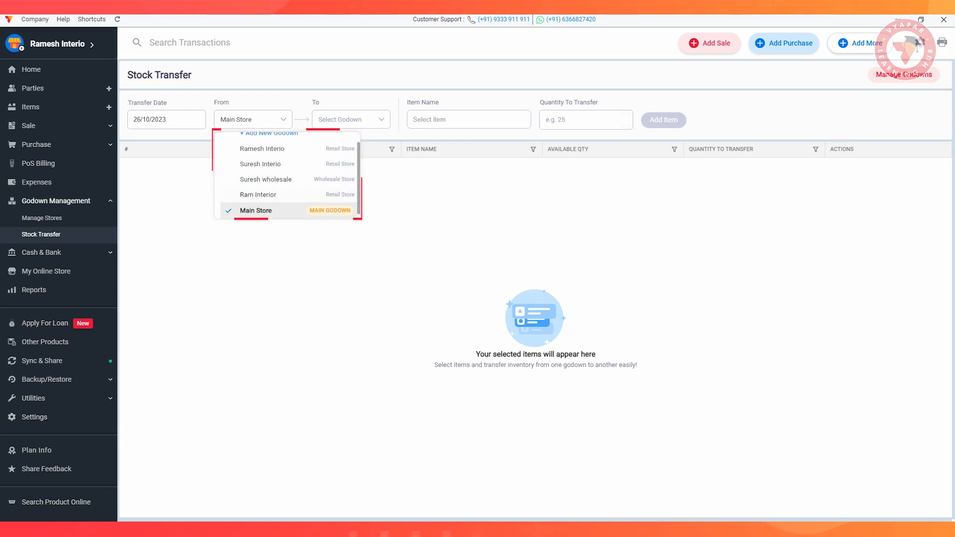
left_click(253, 210)
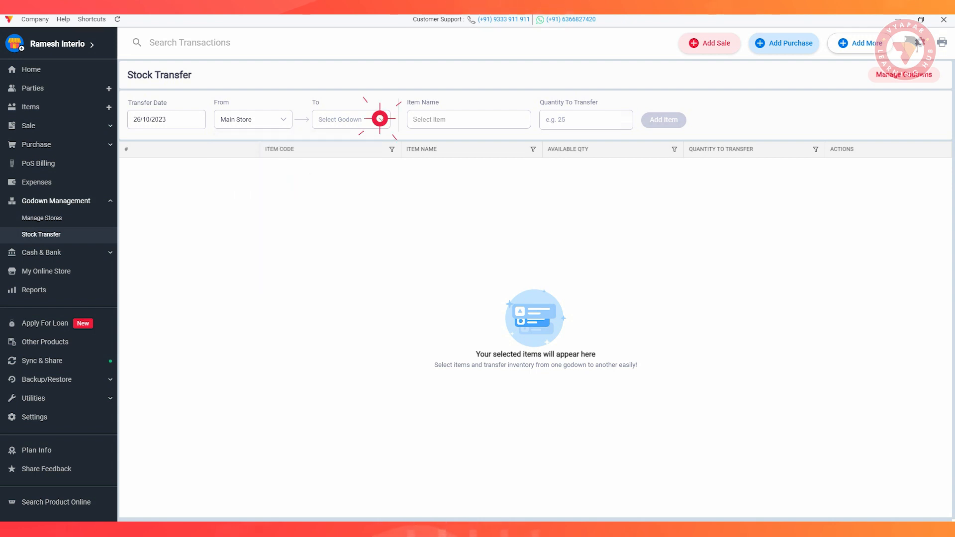
left_click(379, 119)
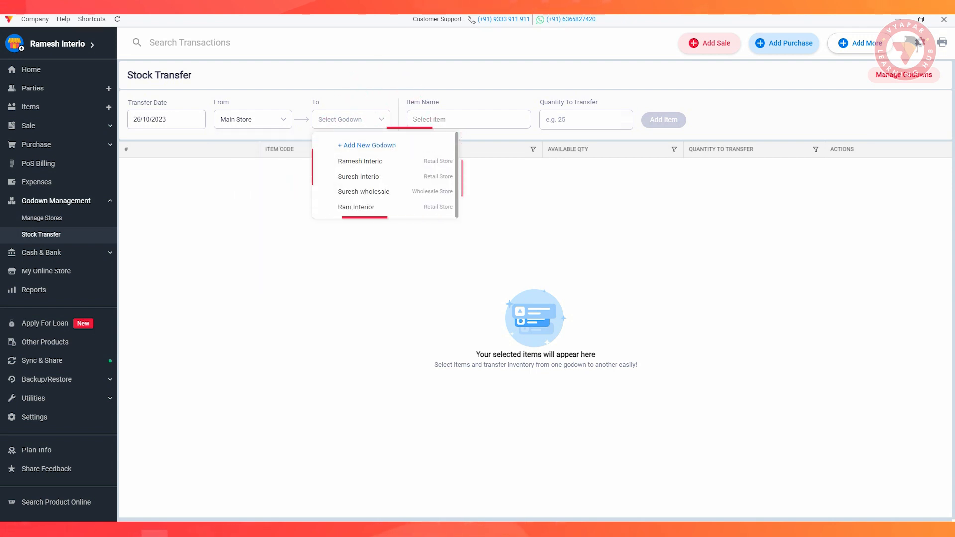
left_click(360, 161)
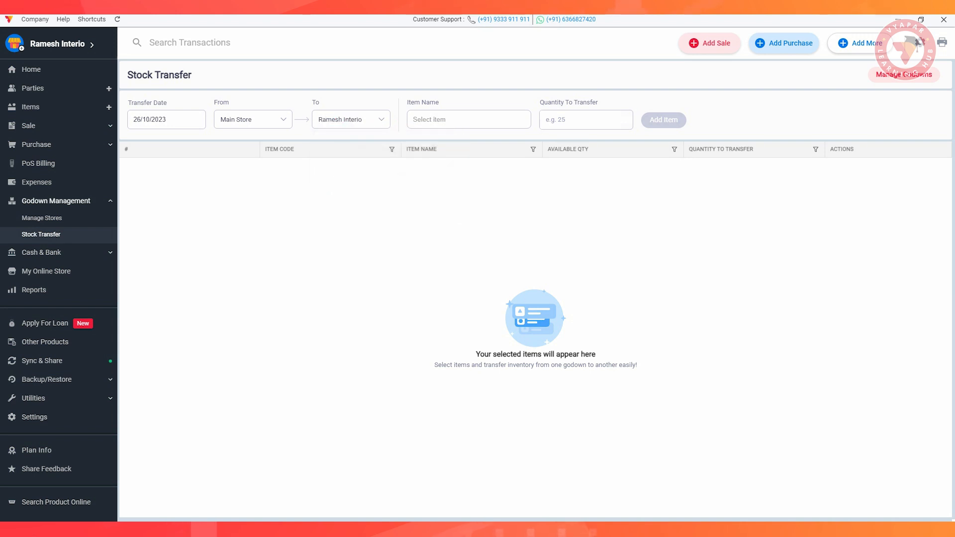
left_click(436, 118)
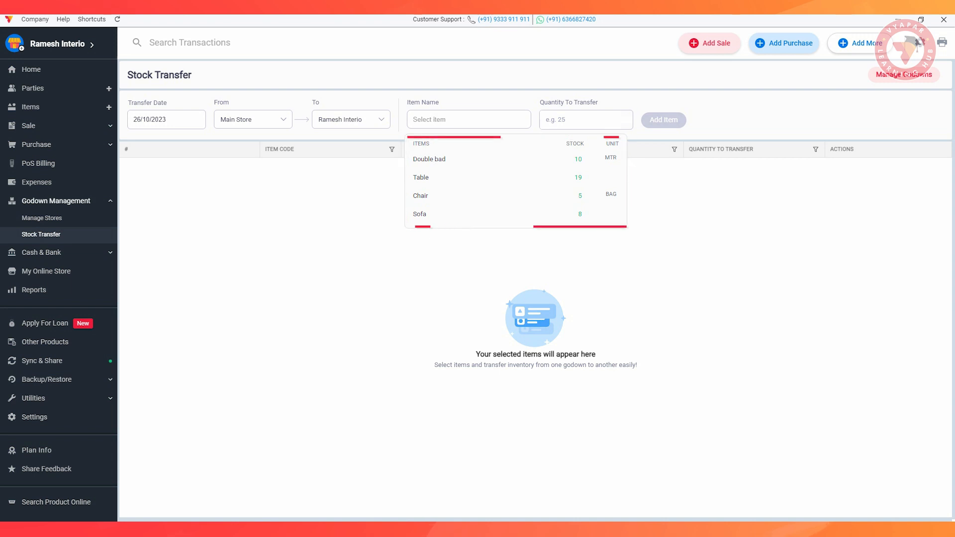
- Add 2 MTR of Double bad to the stock transfer
left_click(431, 159)
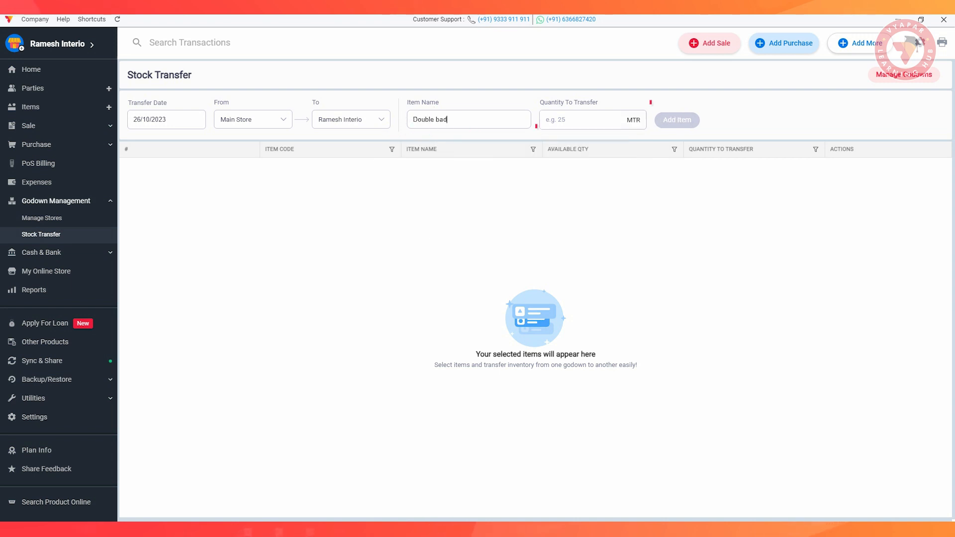
left_click(582, 120)
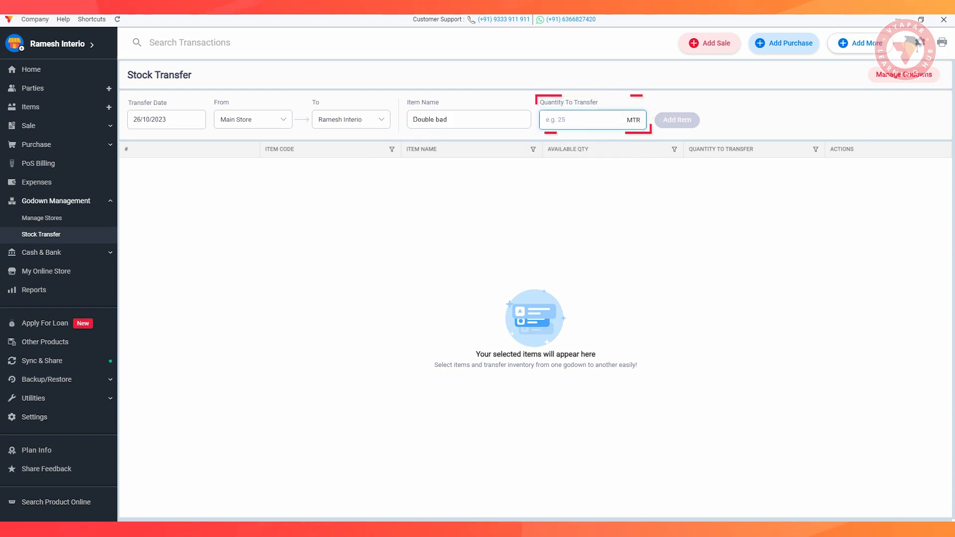
type("2")
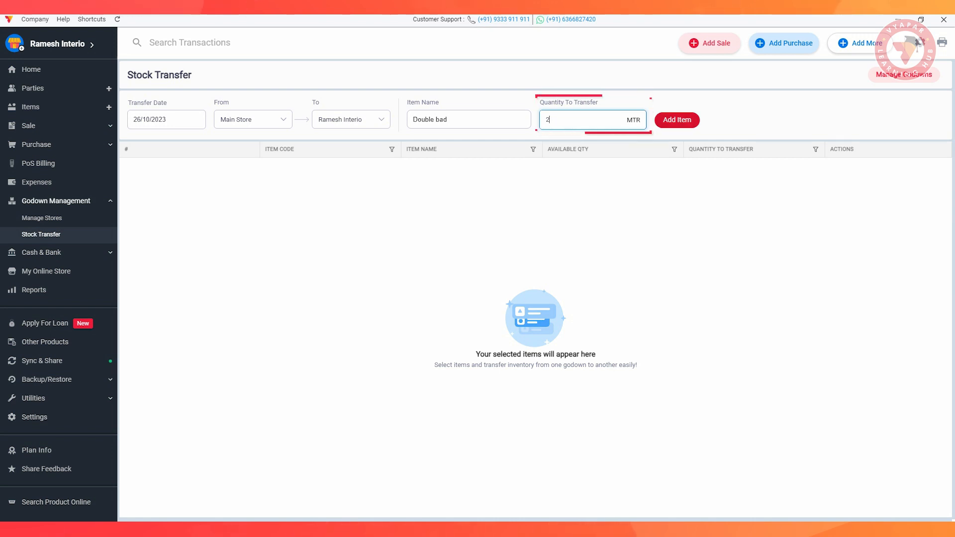
left_click(677, 120)
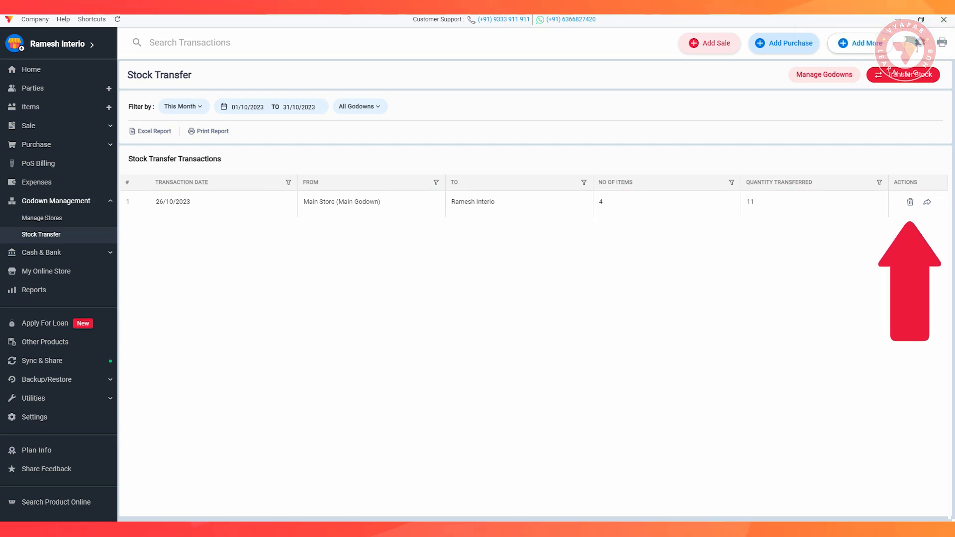
- Switch the stock transfer filter from This Month to All, then start a new Sale invoice
left_click(927, 202)
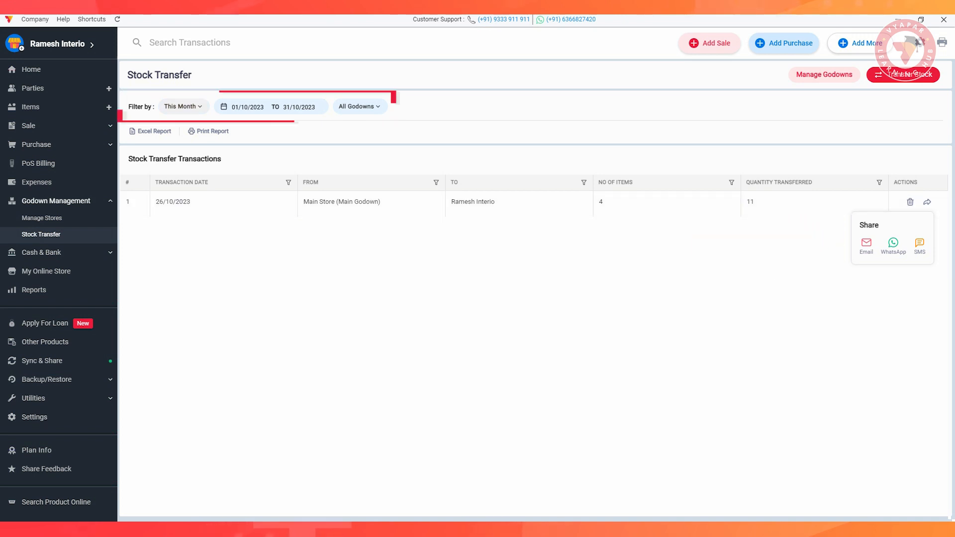
left_click(183, 106)
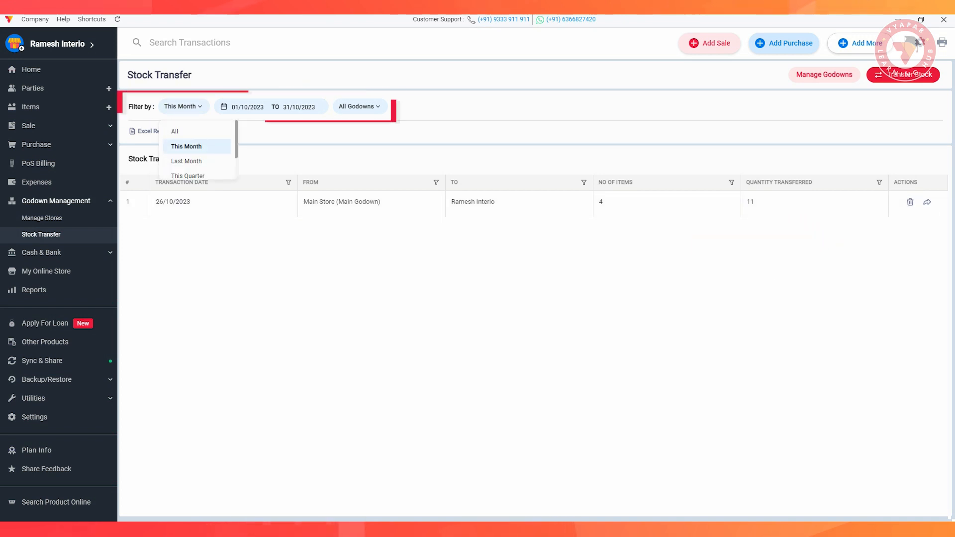
key("Escape")
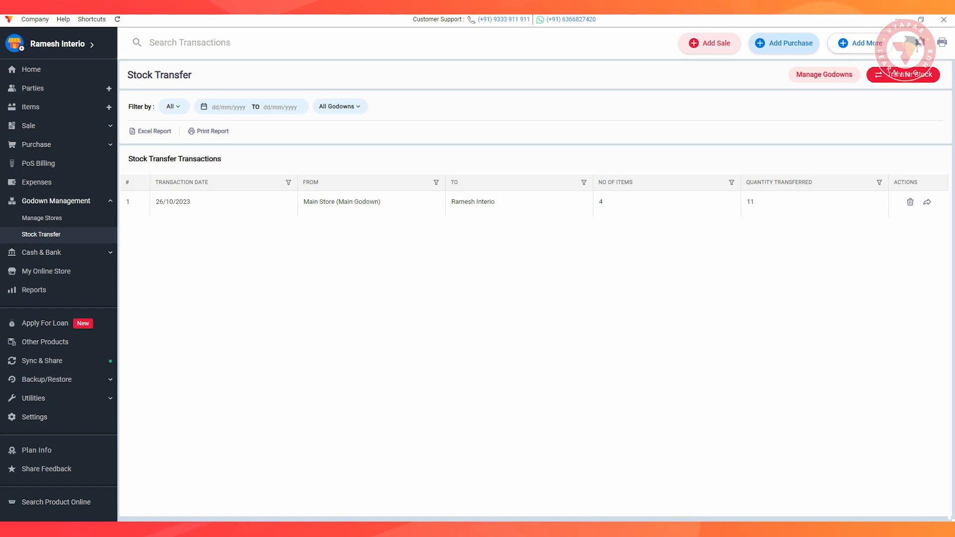
left_click(710, 43)
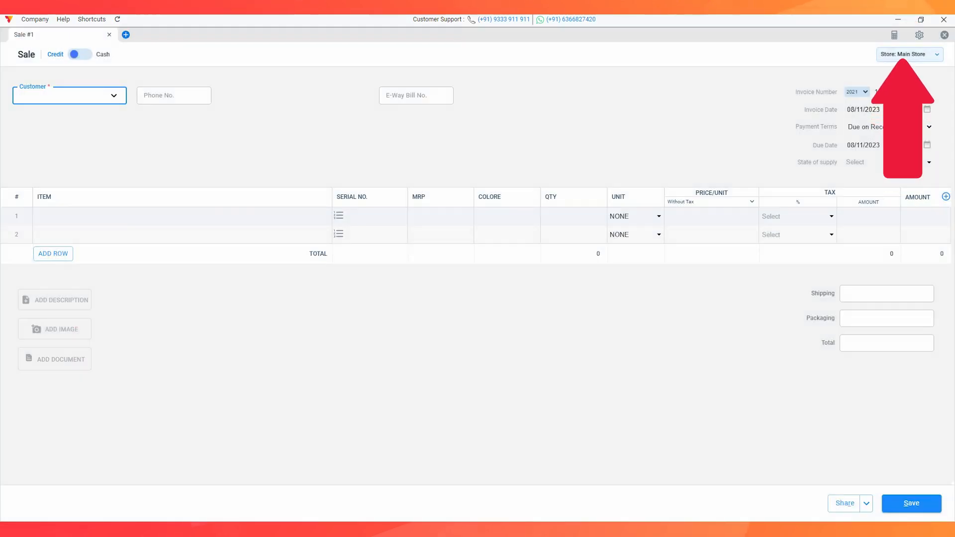
- Keep Main Store as the invoice's store and browse its item list, from Double bad to Sofa
left_click(934, 54)
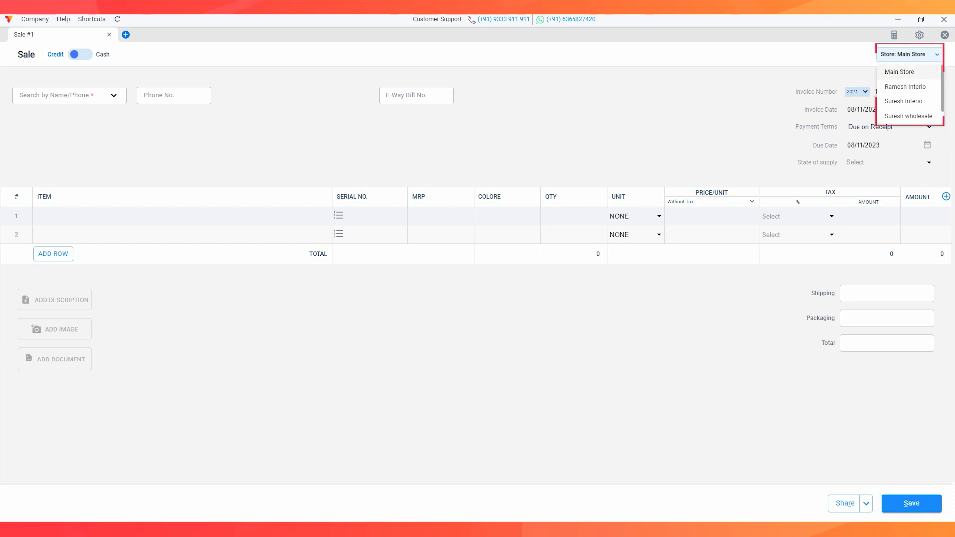
left_click(901, 71)
left_click(182, 216)
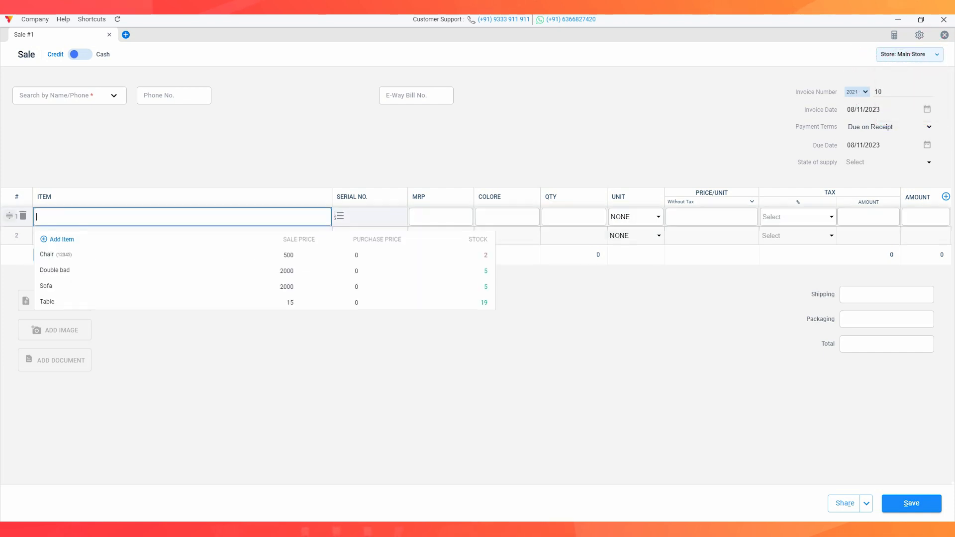
key("Down")
key("Down")
key("Down")
key("Down")
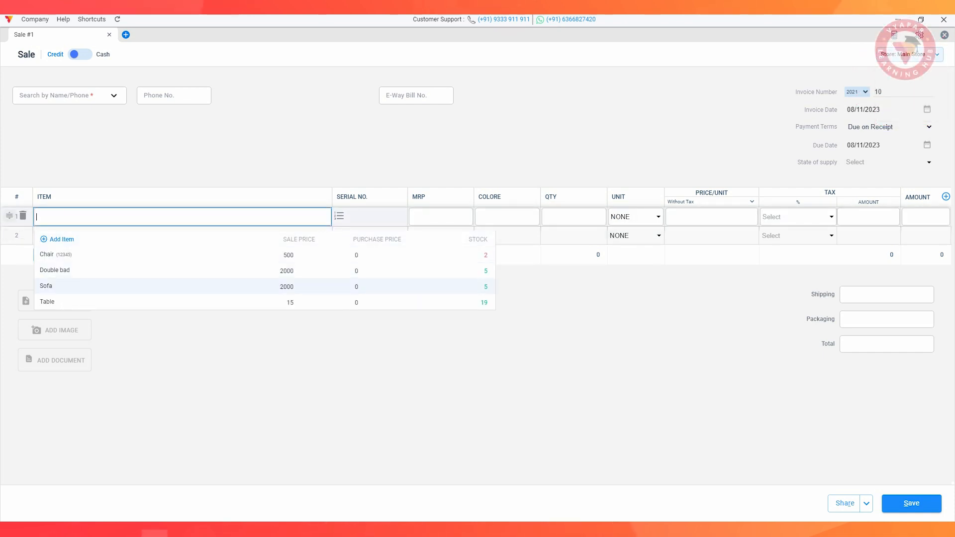
key("Up")
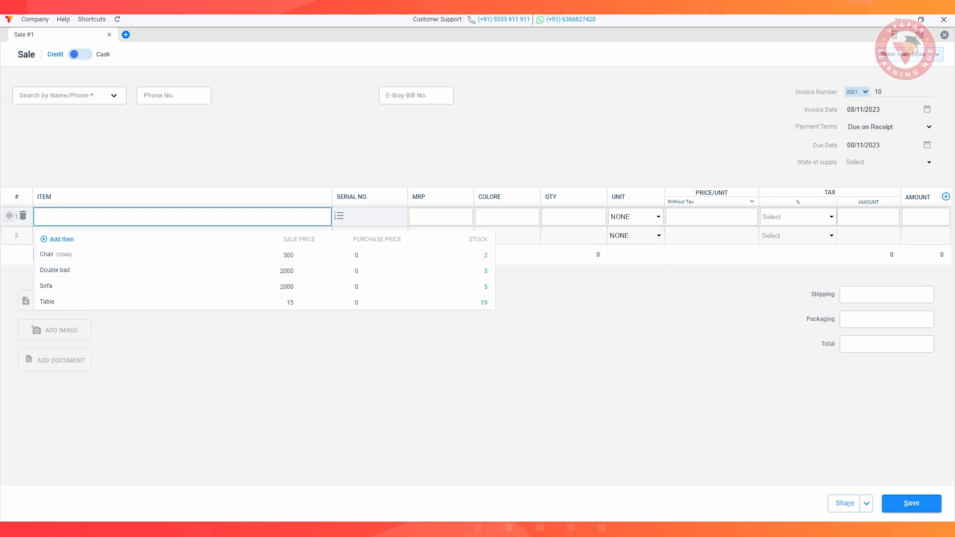
key("Escape")
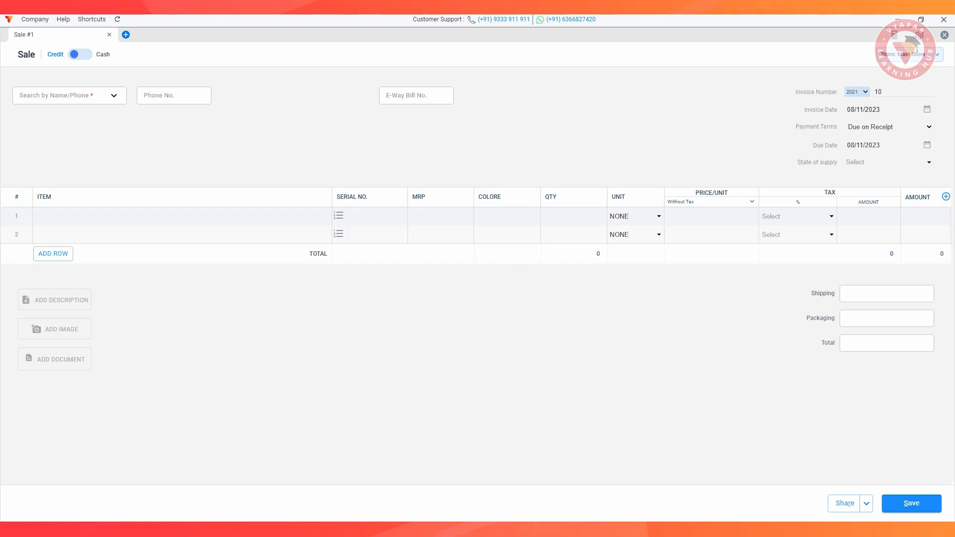
- Discard the unsaved sale invoice and go to the Sync & Share page
key("Escape")
key("Return")
left_click(44, 361)
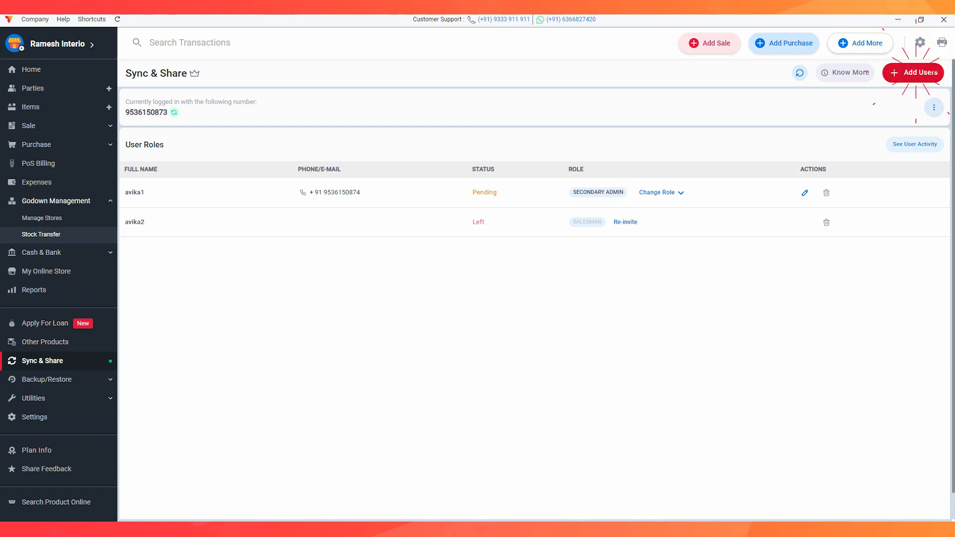
- Add a new user with their full name and the Stock Keeper role
left_click(916, 73)
type("Suresh")
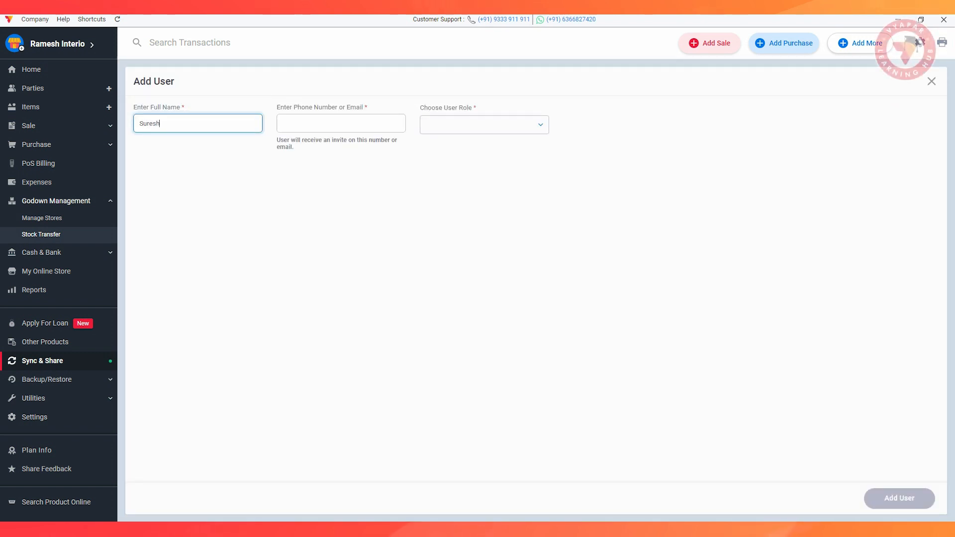
left_click(539, 124)
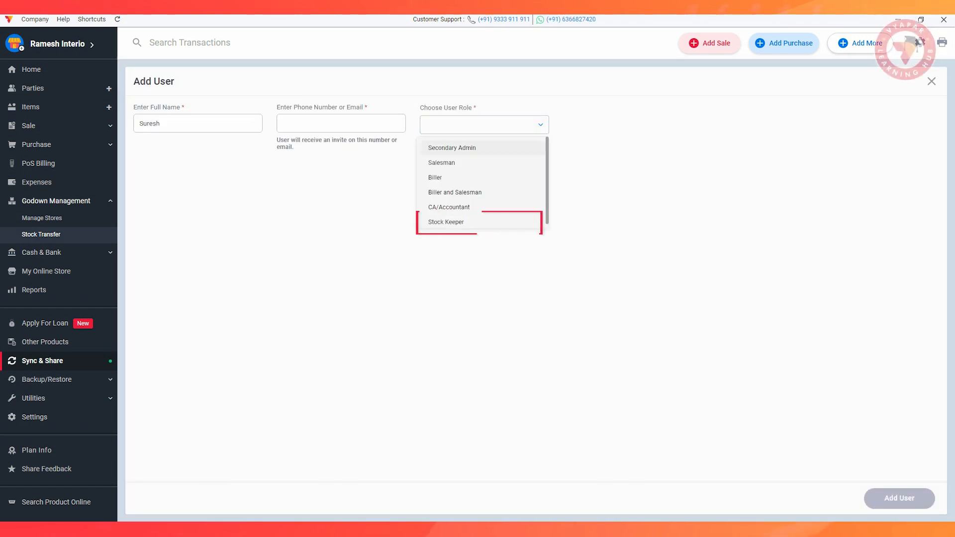
left_click(450, 222)
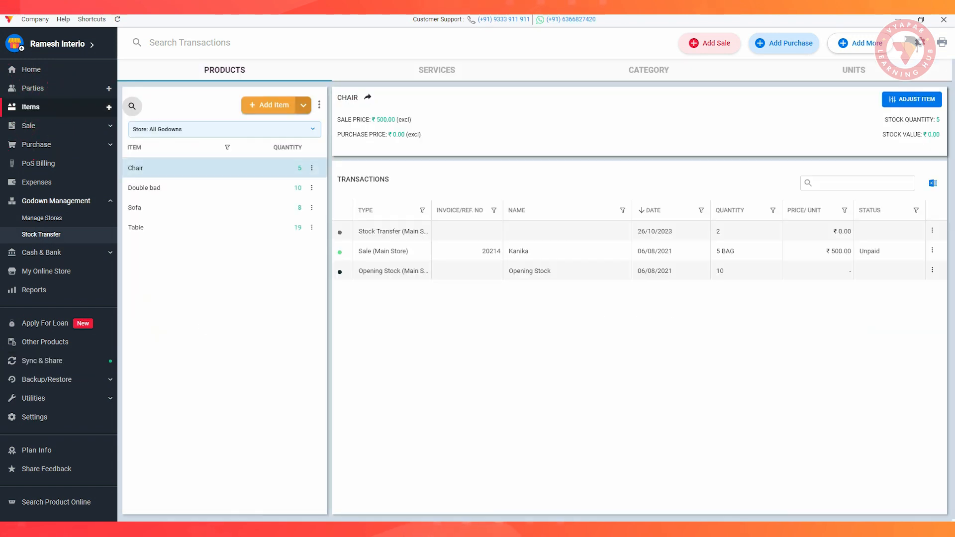
- Filter Items to the Ramesh Interio godown, then scroll Reports down to the Item/ Stock section
left_click(269, 129)
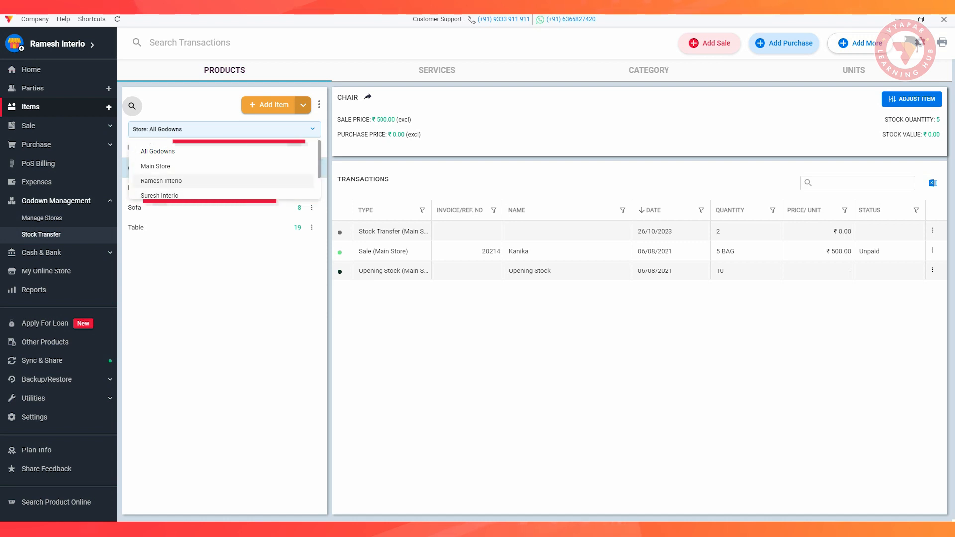
left_click(171, 181)
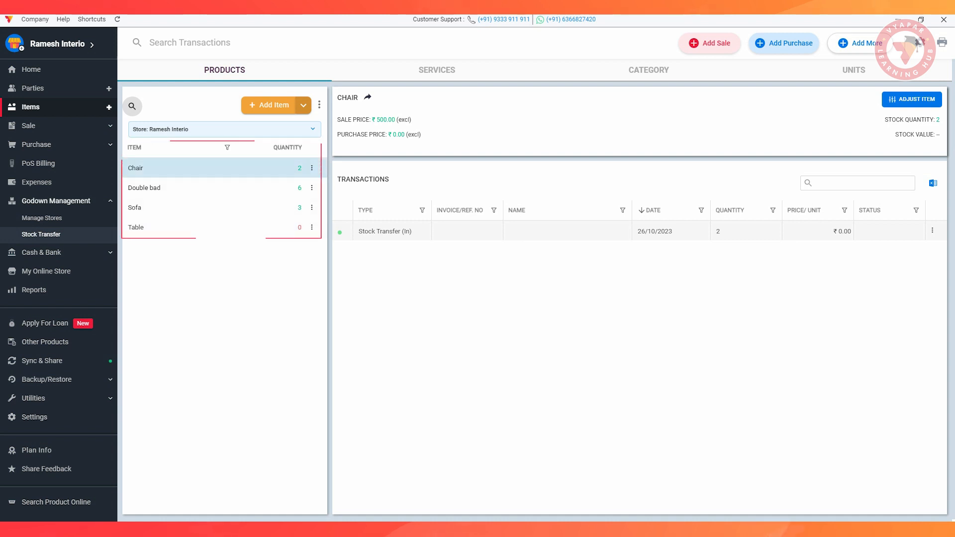
left_click(30, 290)
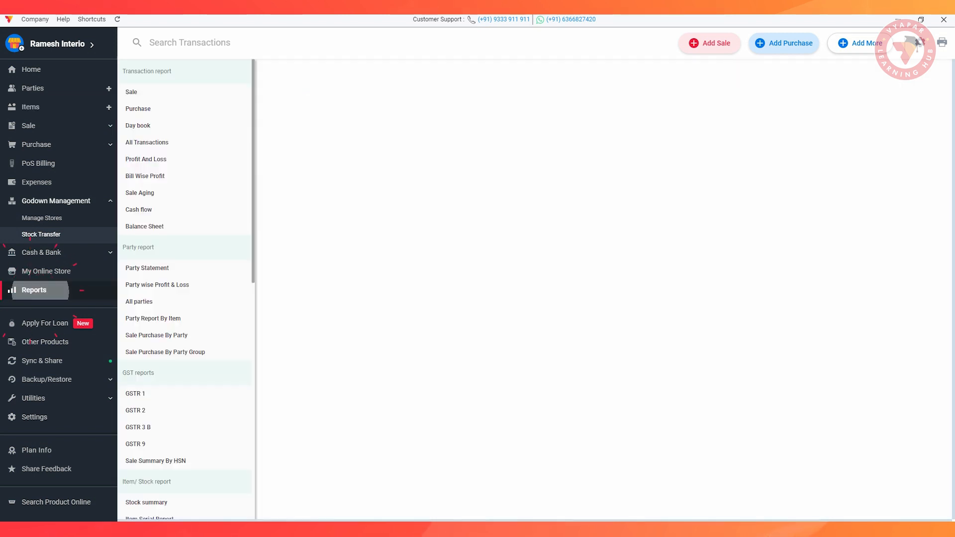
scroll(184, 141, "down", 4)
scroll(184, 281, "down", 2)
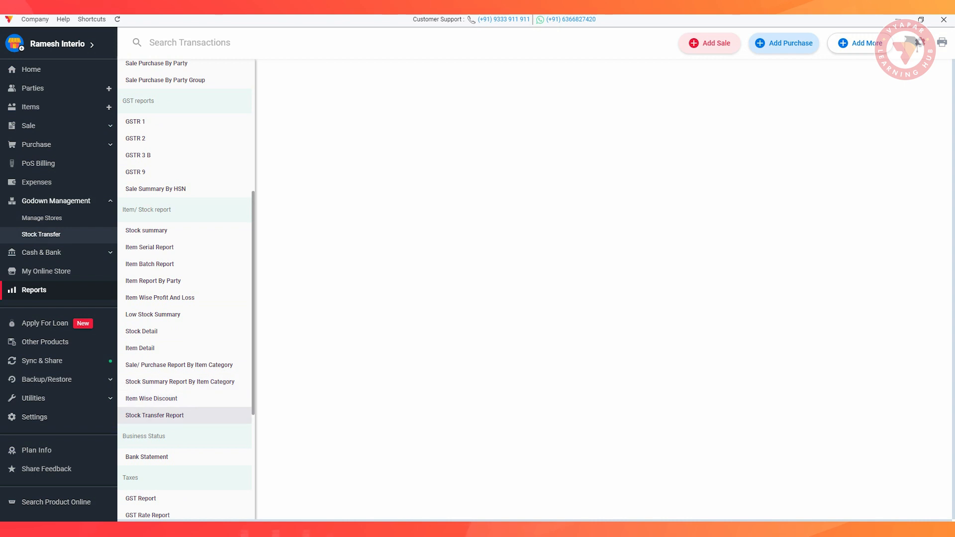